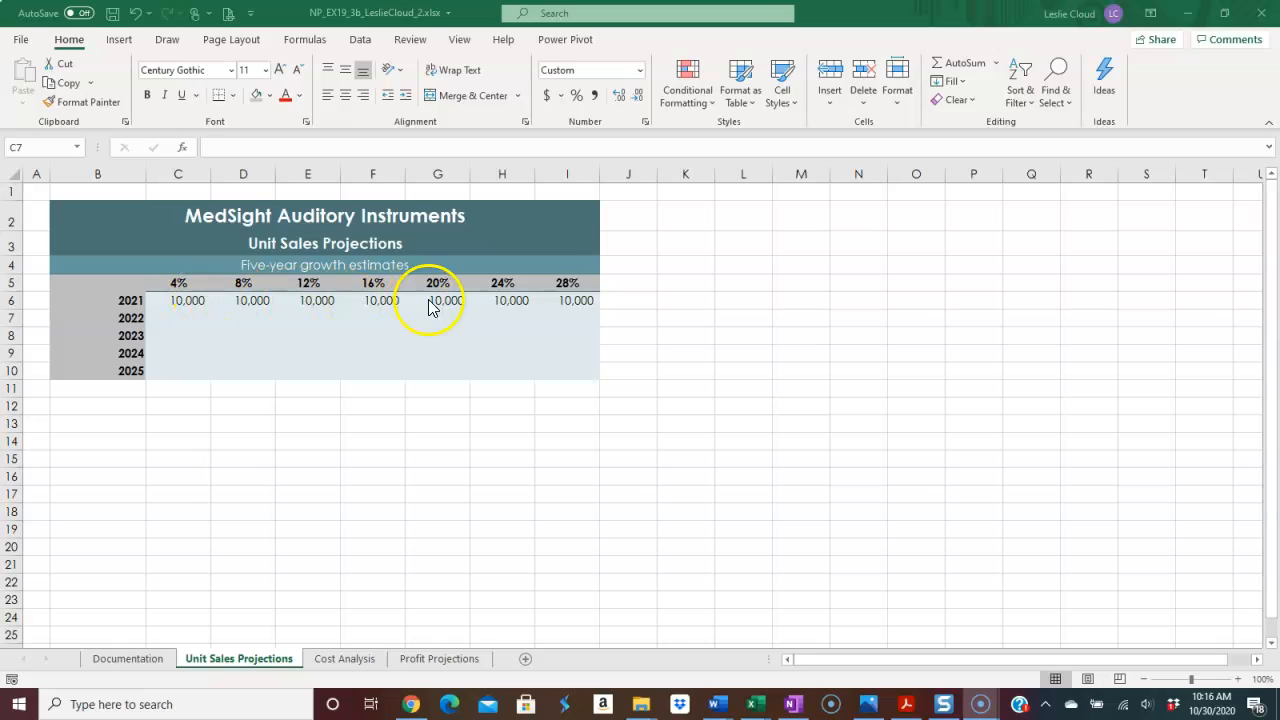
Enter the formula =(C6*C5)+C6 in cell C7 to calculate the 2022 unit sales at 4% growth.
click(175, 315)
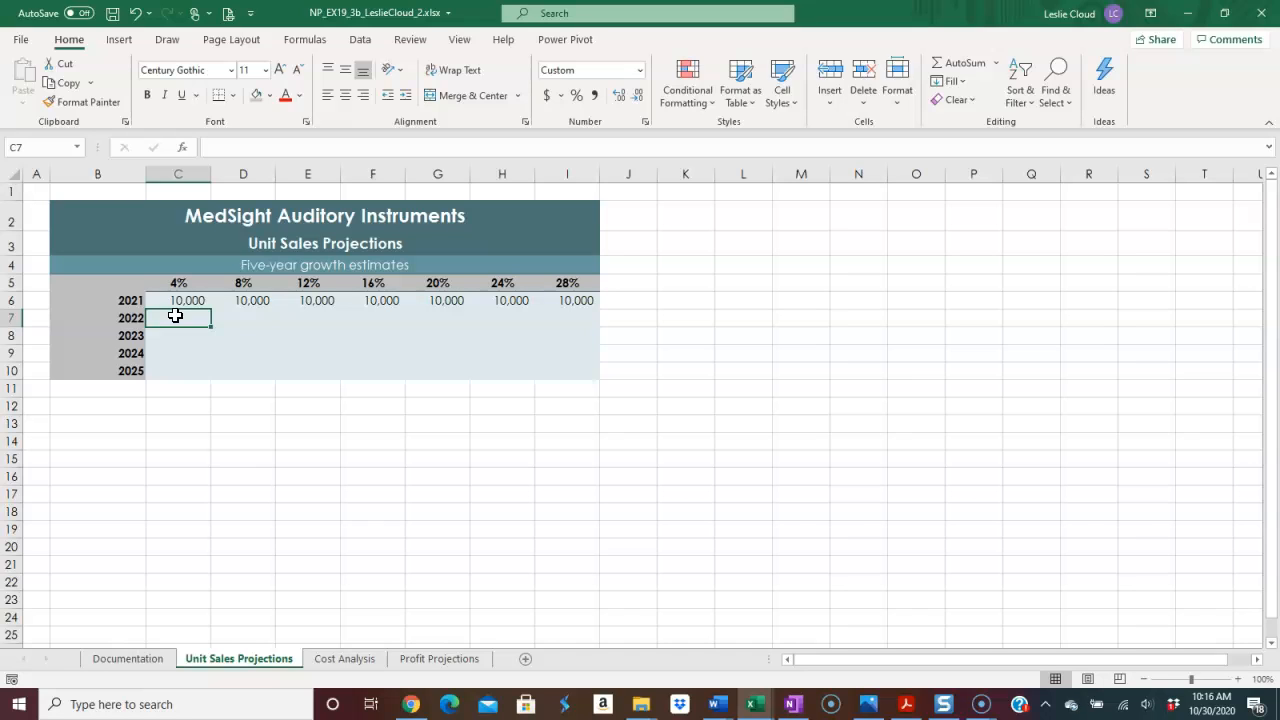
text(=)
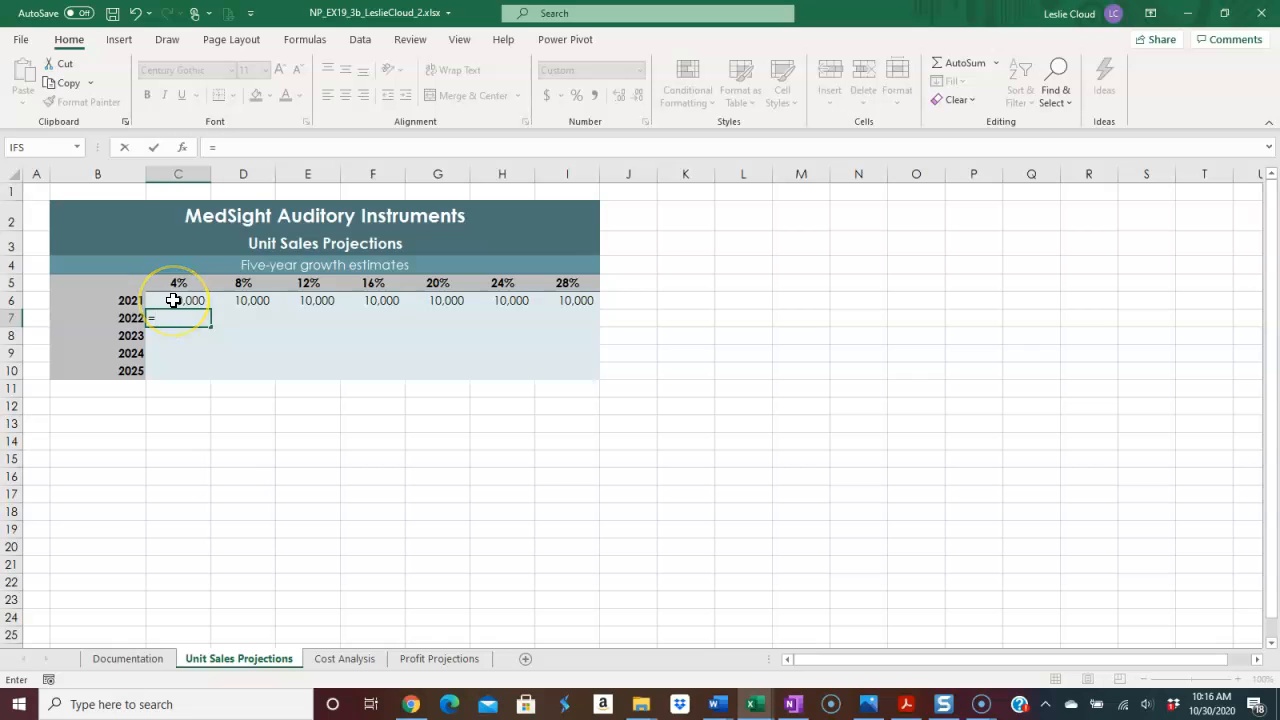
click(174, 300)
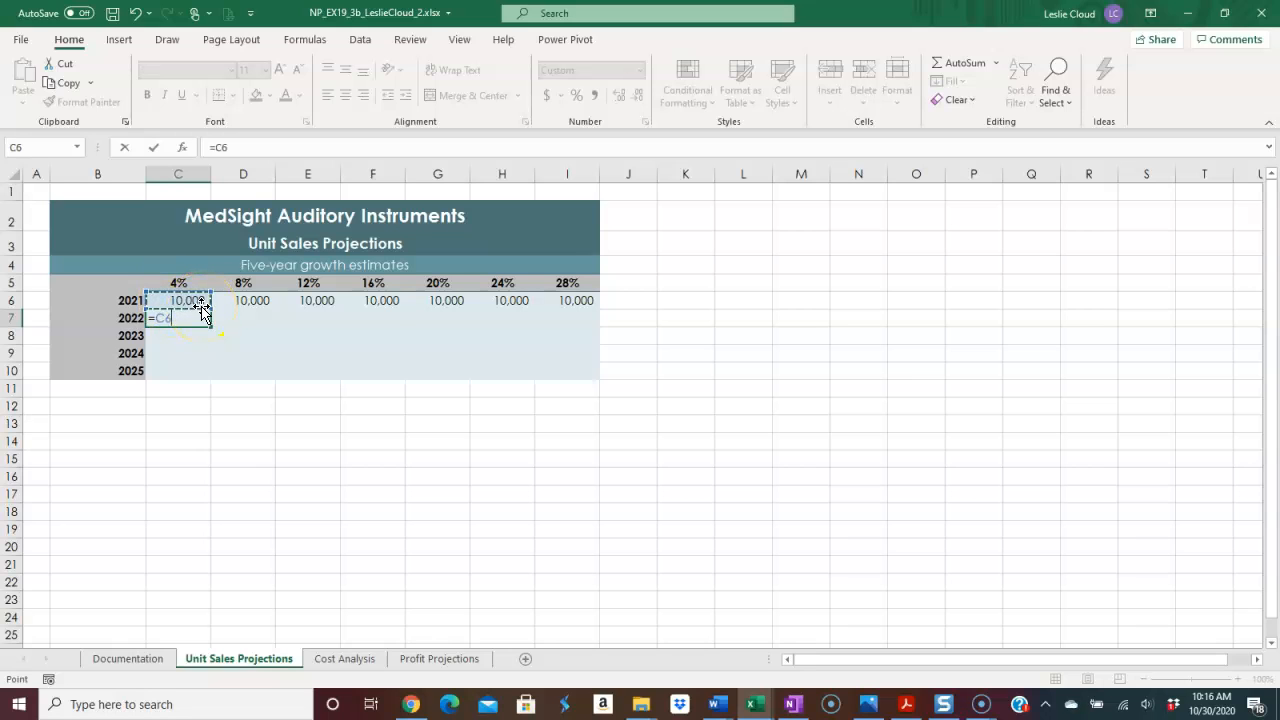
text(*)
click(180, 283)
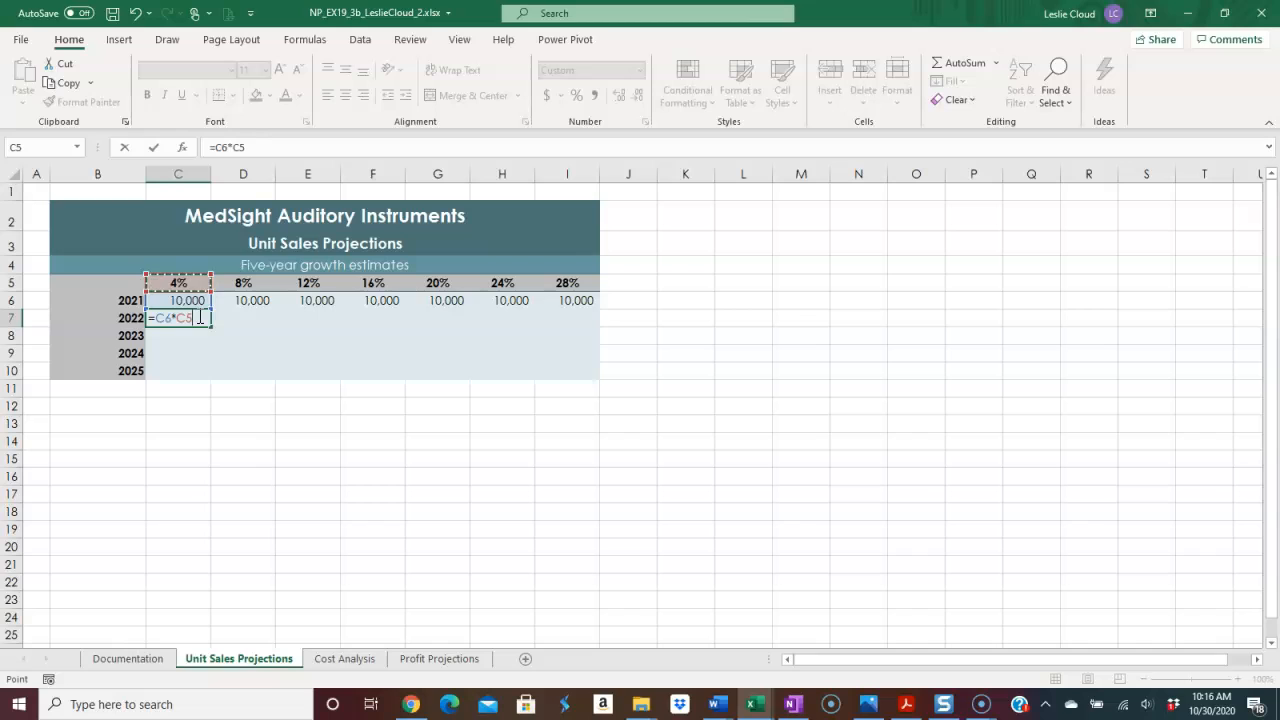
text(()
key(BackSpace)
click(155, 318)
text(()
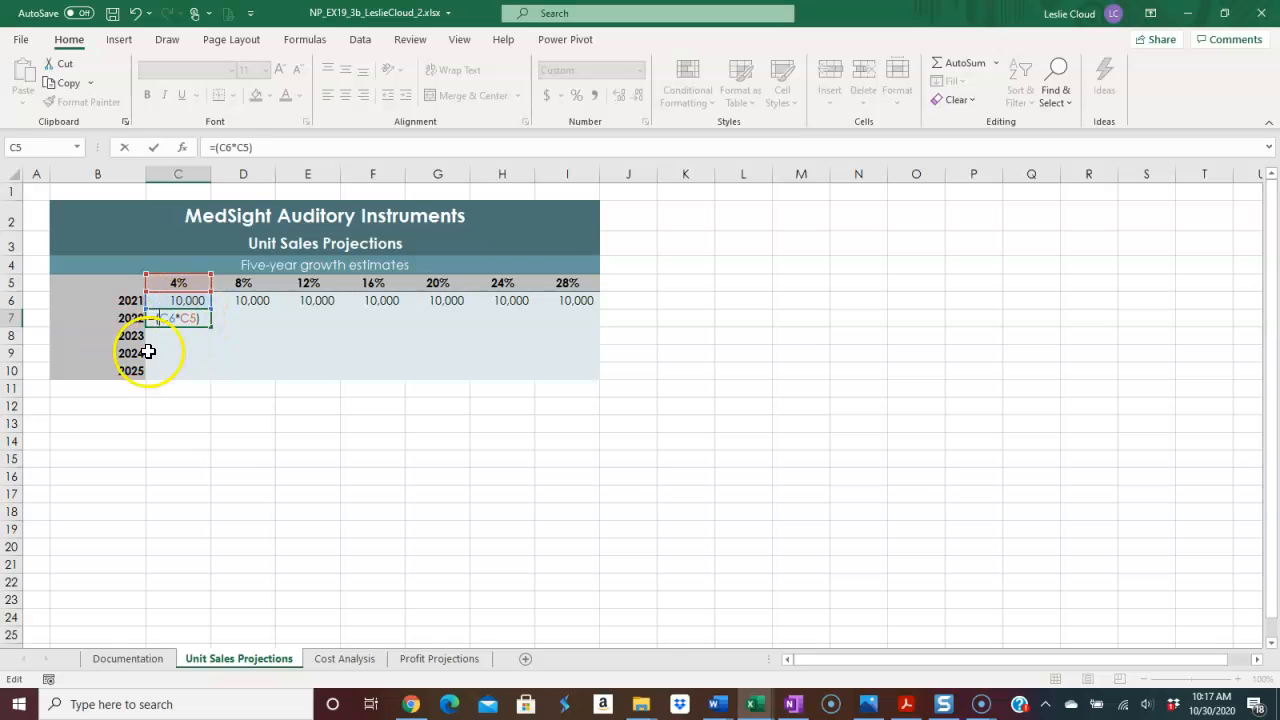
click(205, 318)
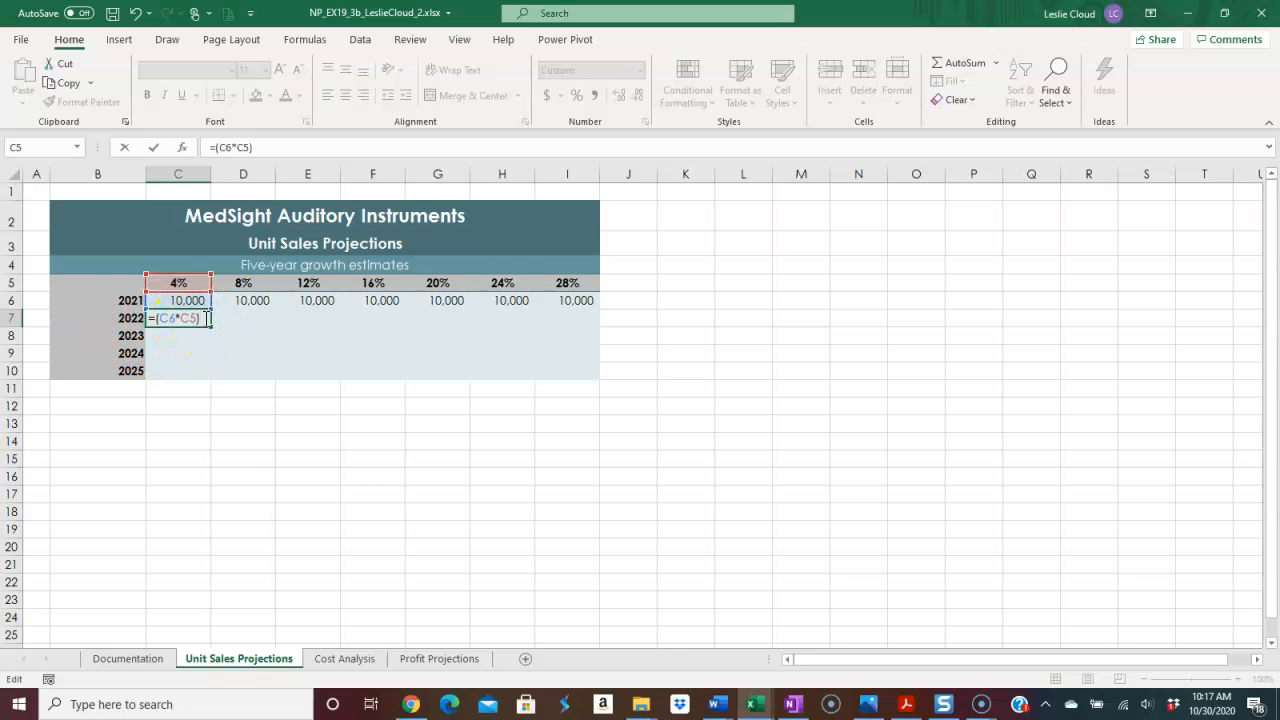
click(188, 305)
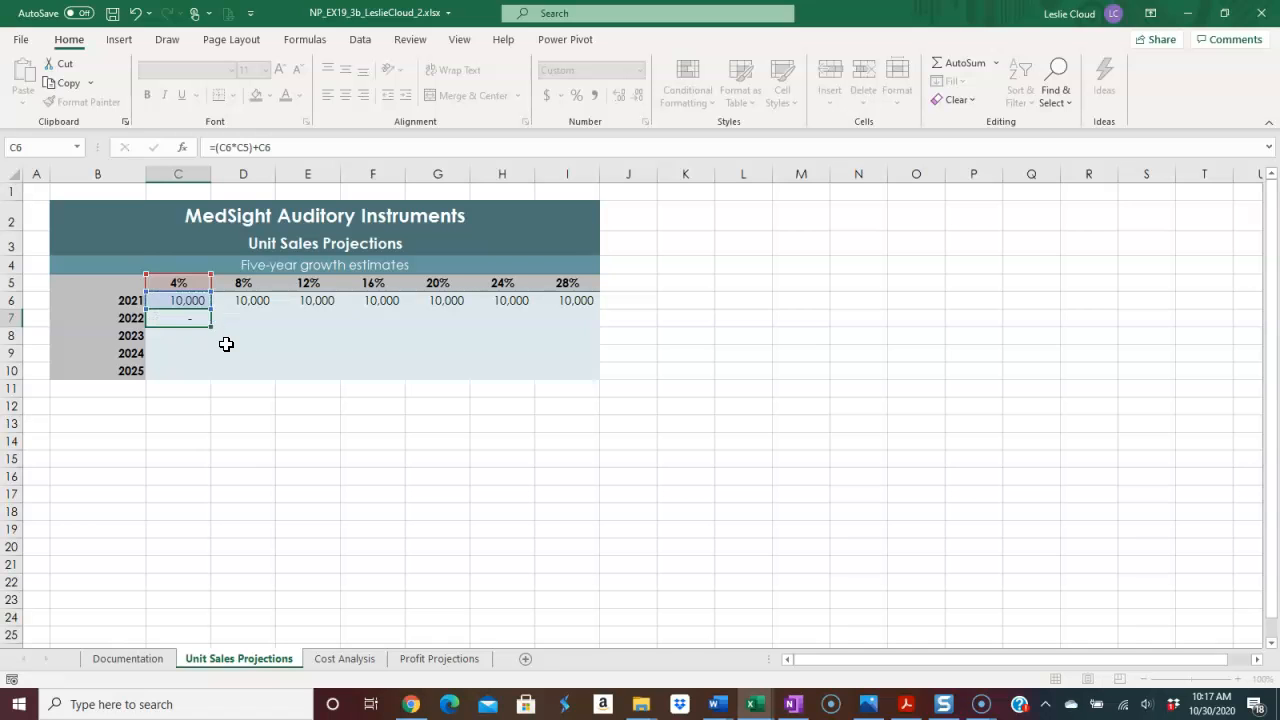
key(Return)
Fill the formula from C7 down to C8 and autofit the width of column C.
click(208, 337)
click(188, 316)
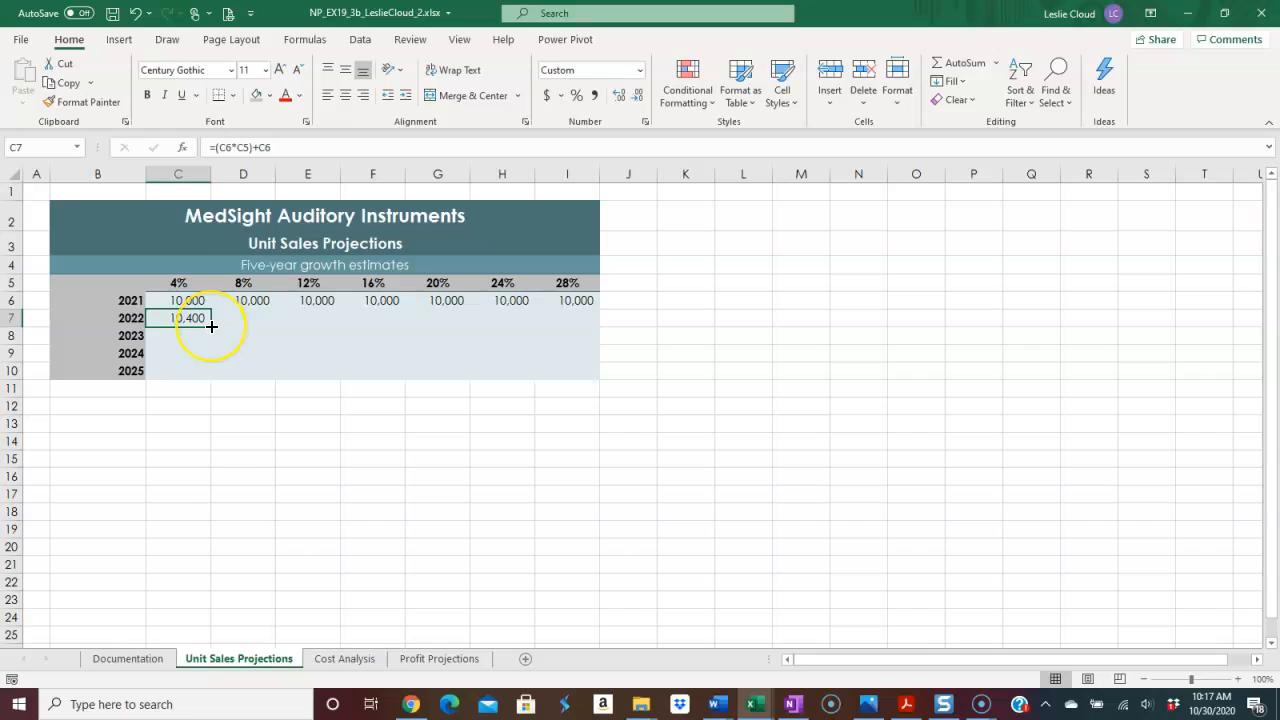
drag(212, 326, 208, 341)
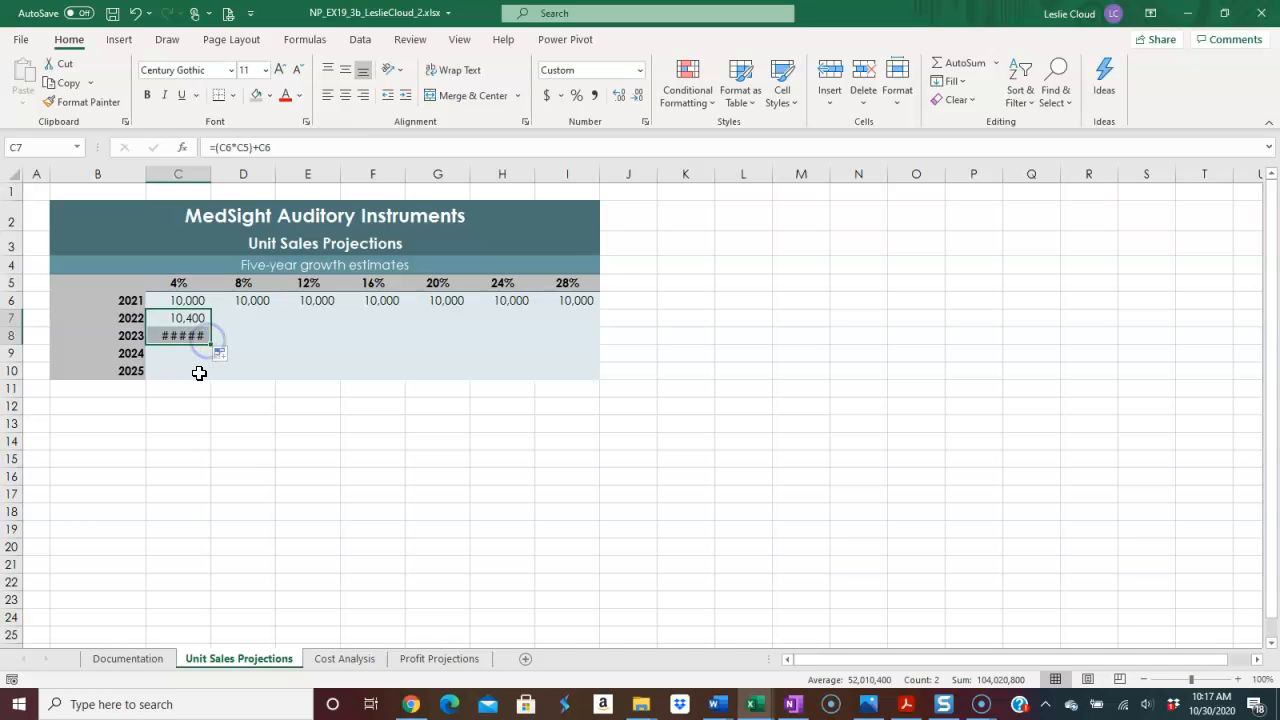
double_click(206, 173)
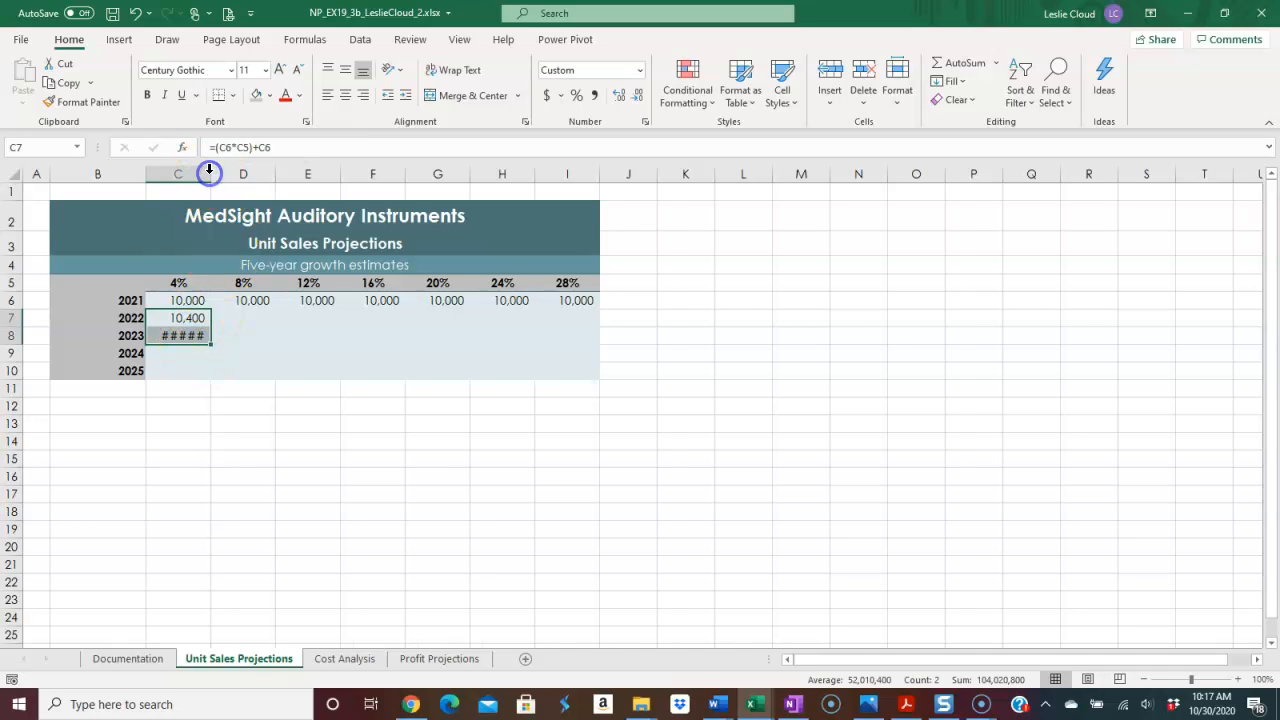
Inspect the cell references in the copied formula in C8 and clear that cell.
click(175, 339)
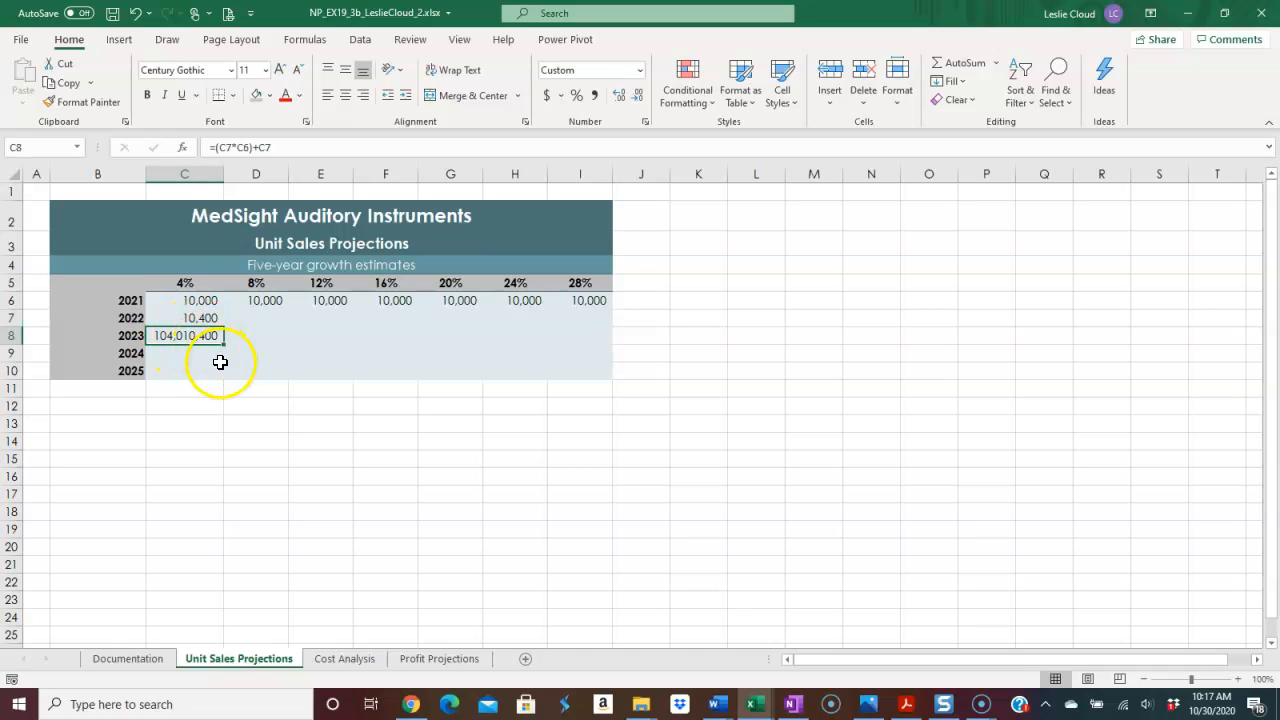
click(299, 147)
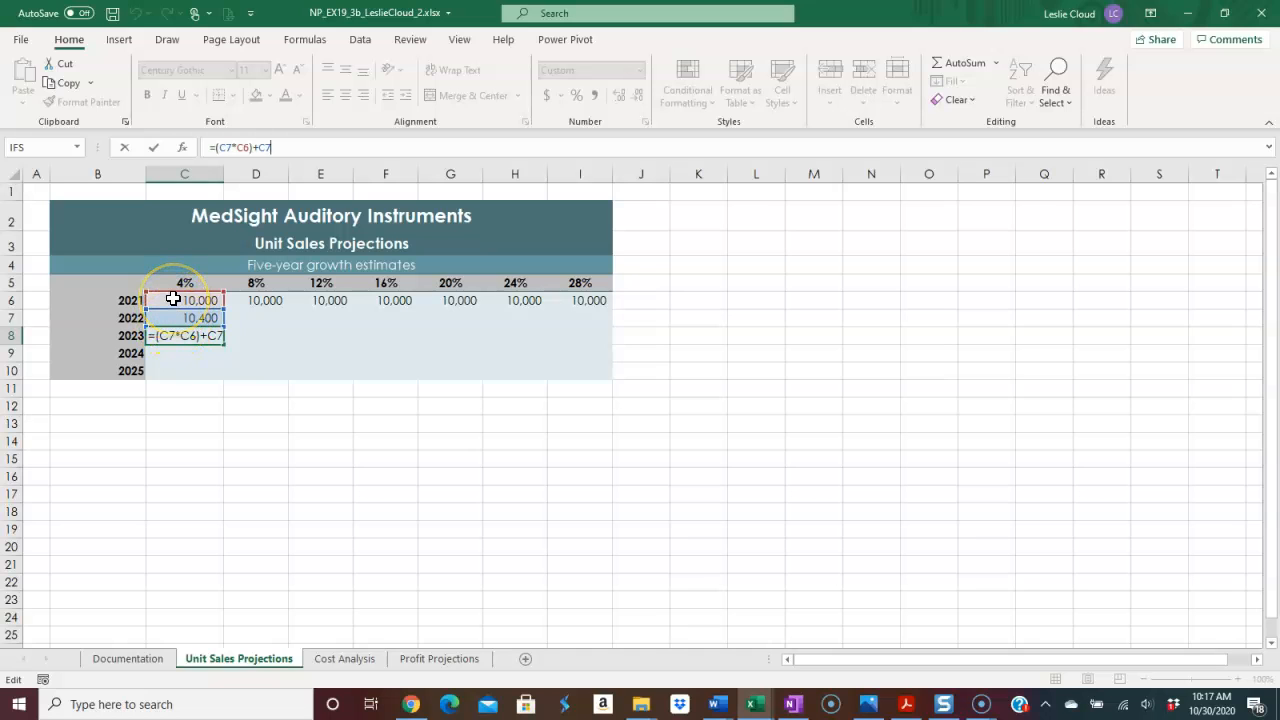
click(168, 322)
key(ctrl+Return)
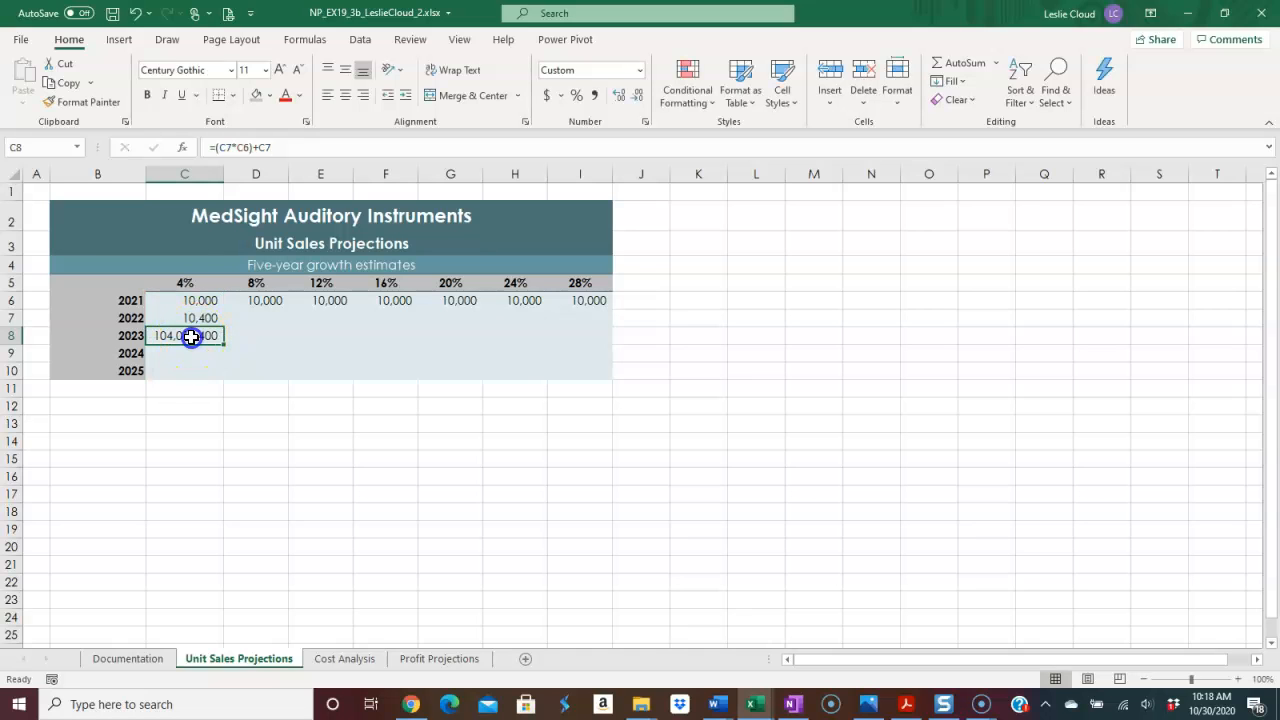
key(Delete)
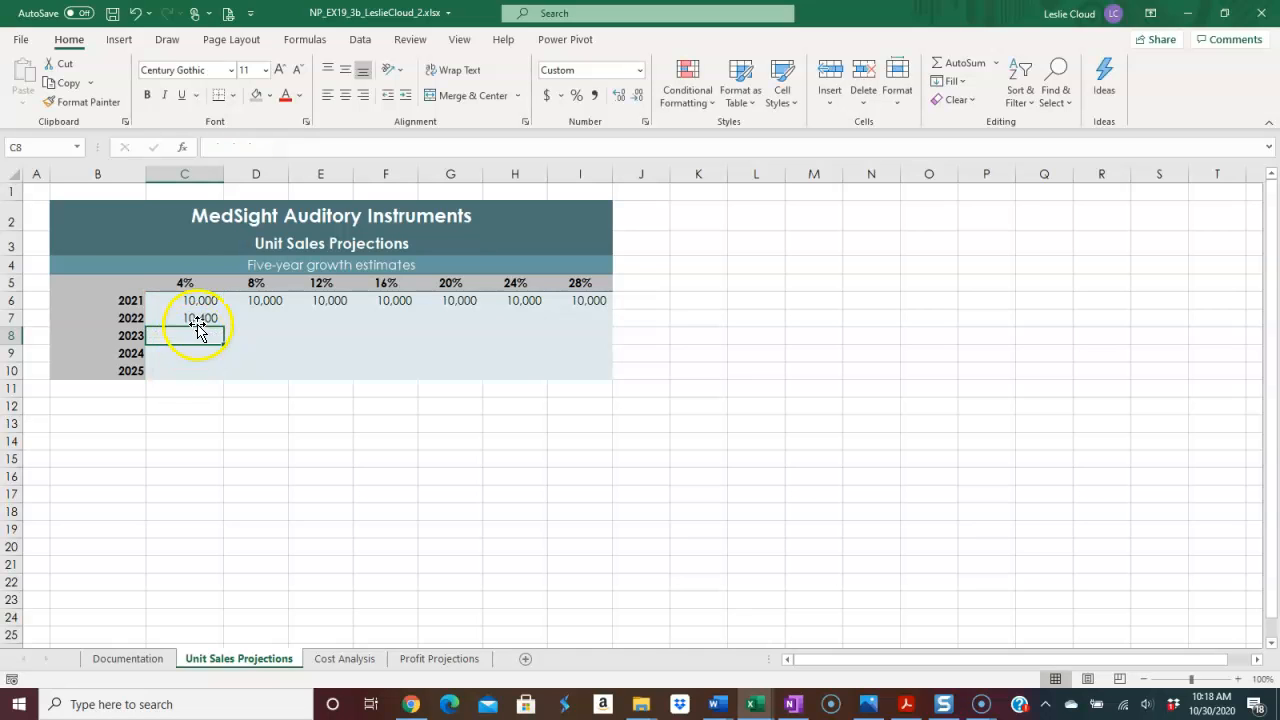
Change the formula in C7 to =(C6*$C$5)+C6 with an absolute growth rate reference and fill it down to C10.
click(199, 315)
click(195, 322)
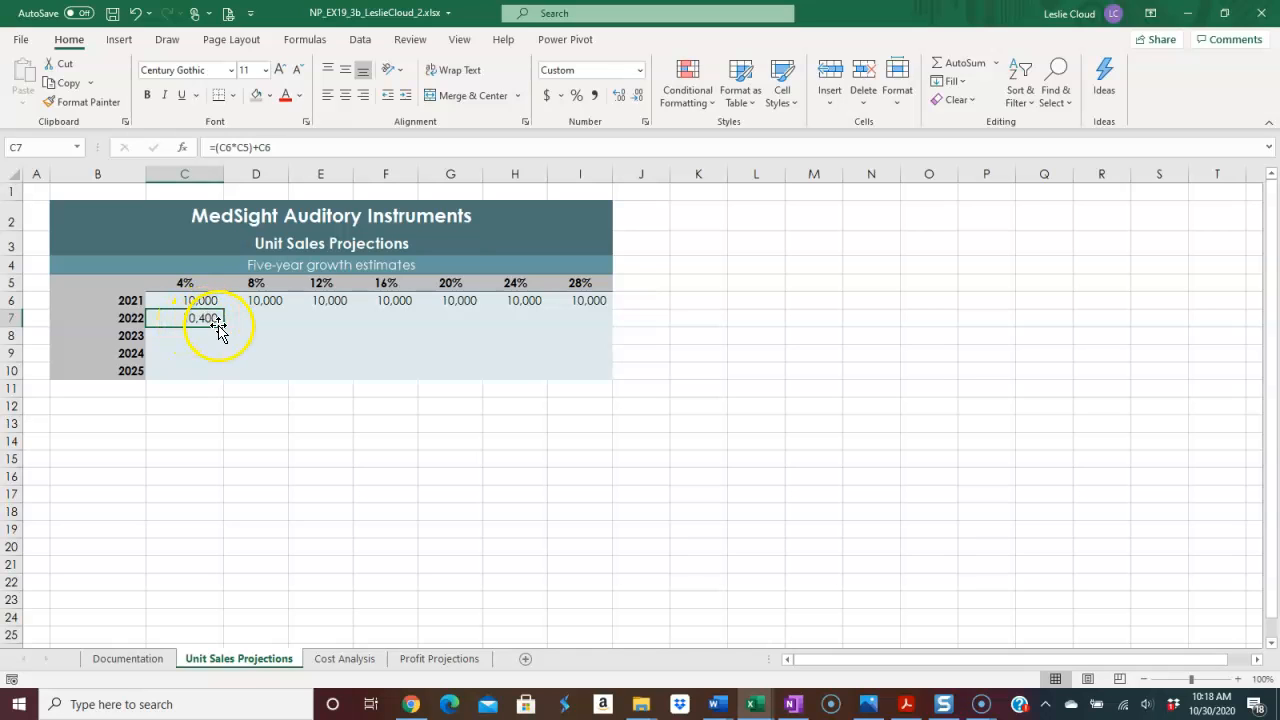
click(186, 283)
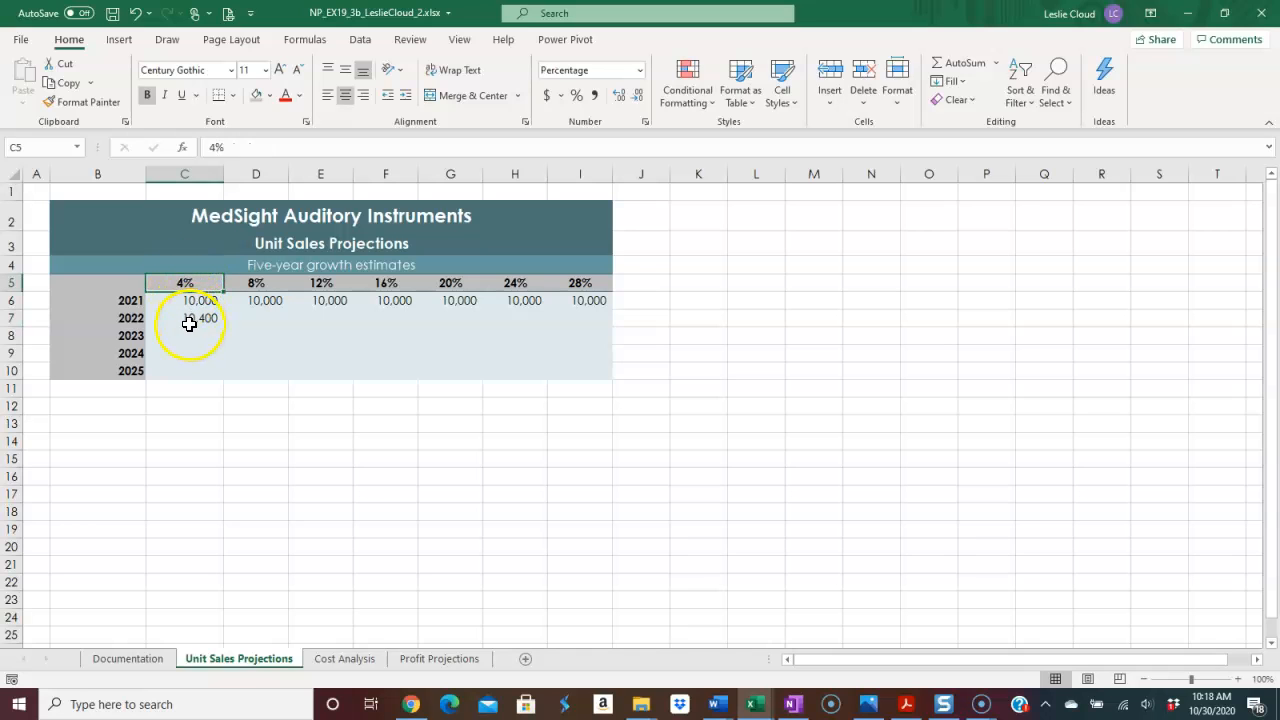
click(188, 320)
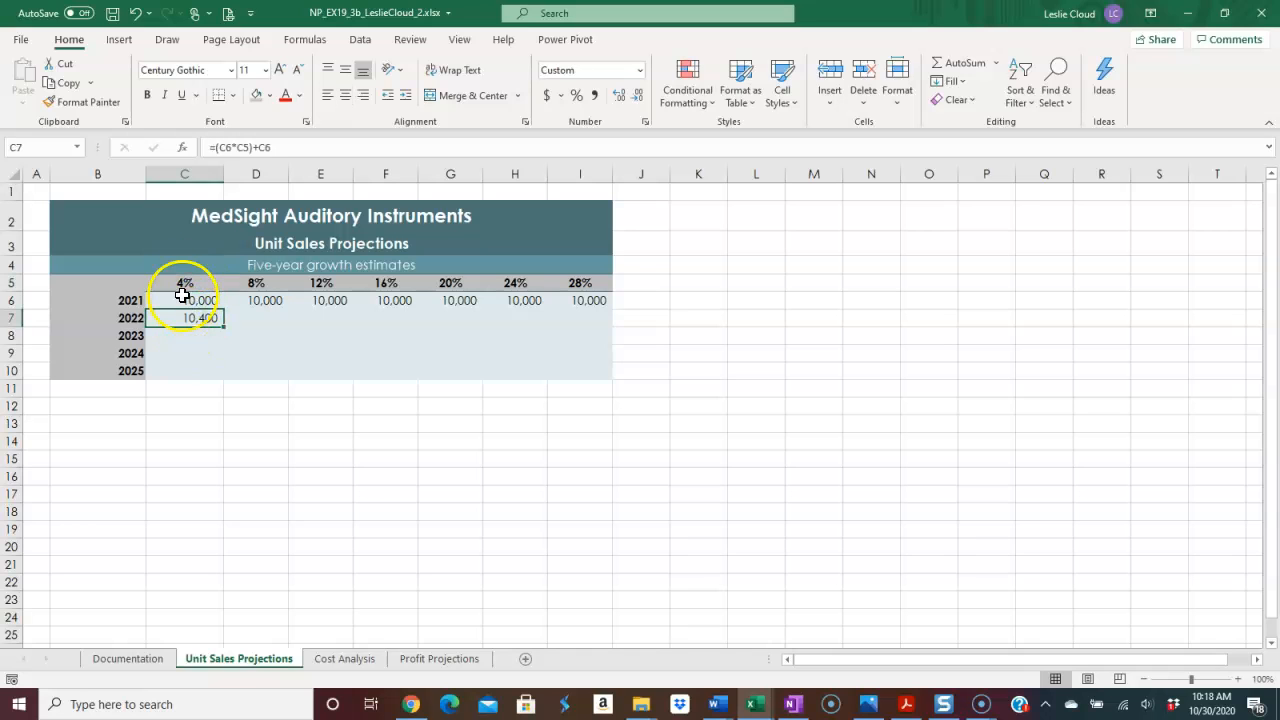
click(244, 147)
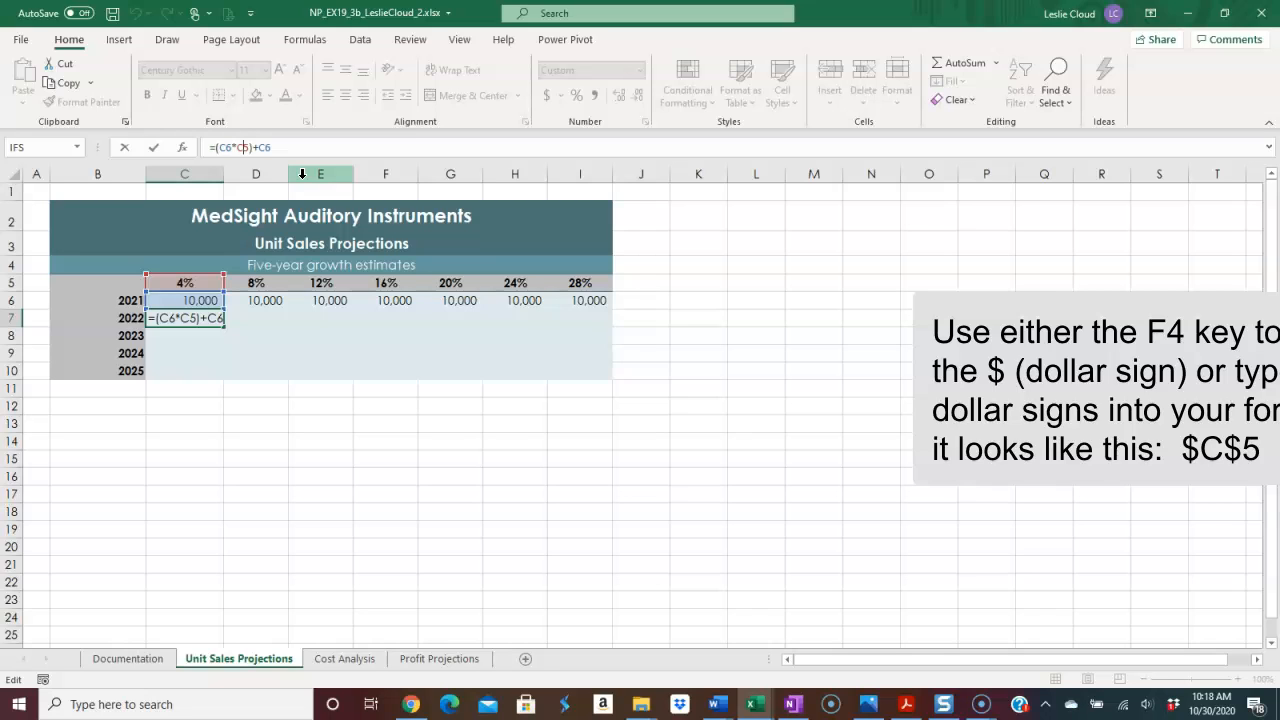
key(F4)
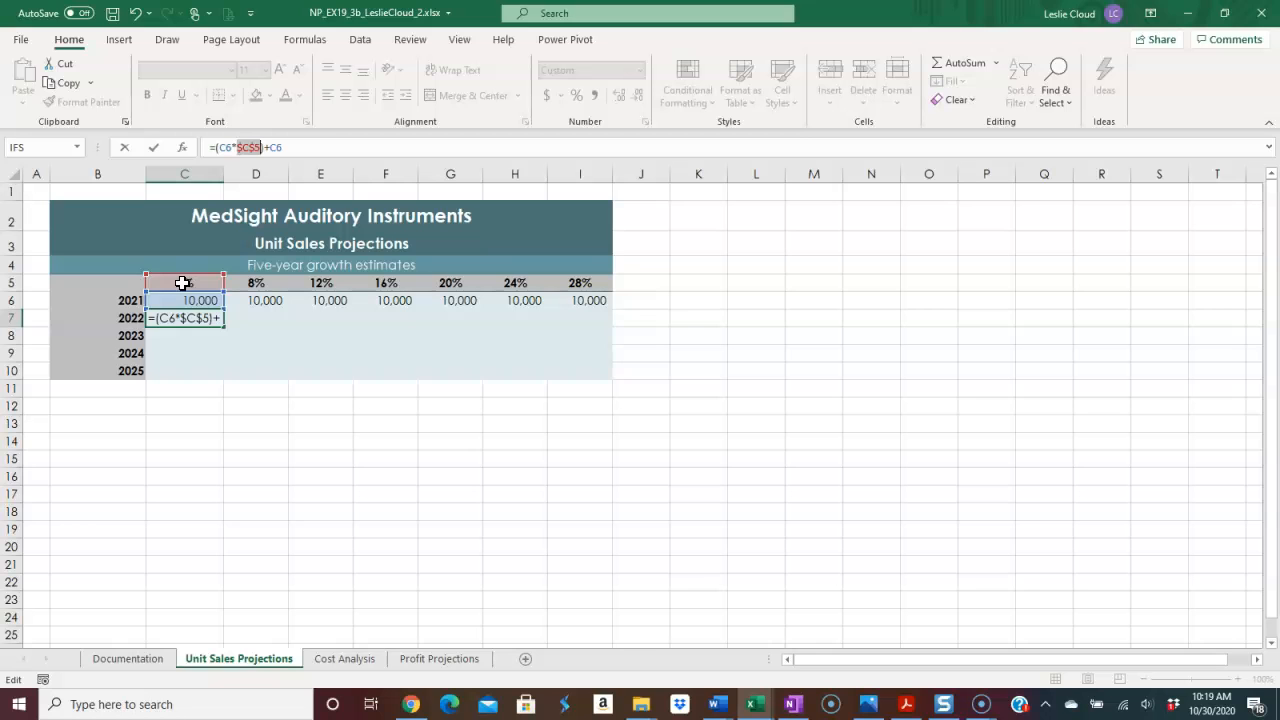
click(152, 147)
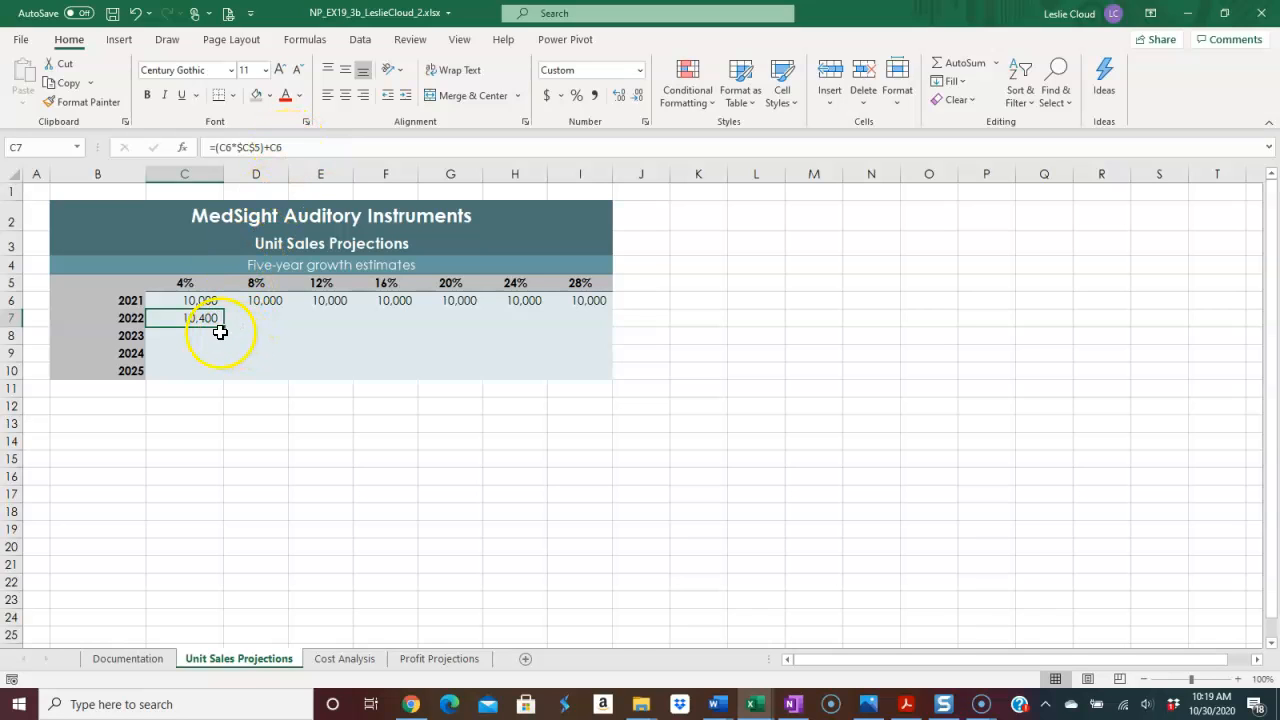
drag(223, 328, 223, 328)
drag(223, 345, 214, 371)
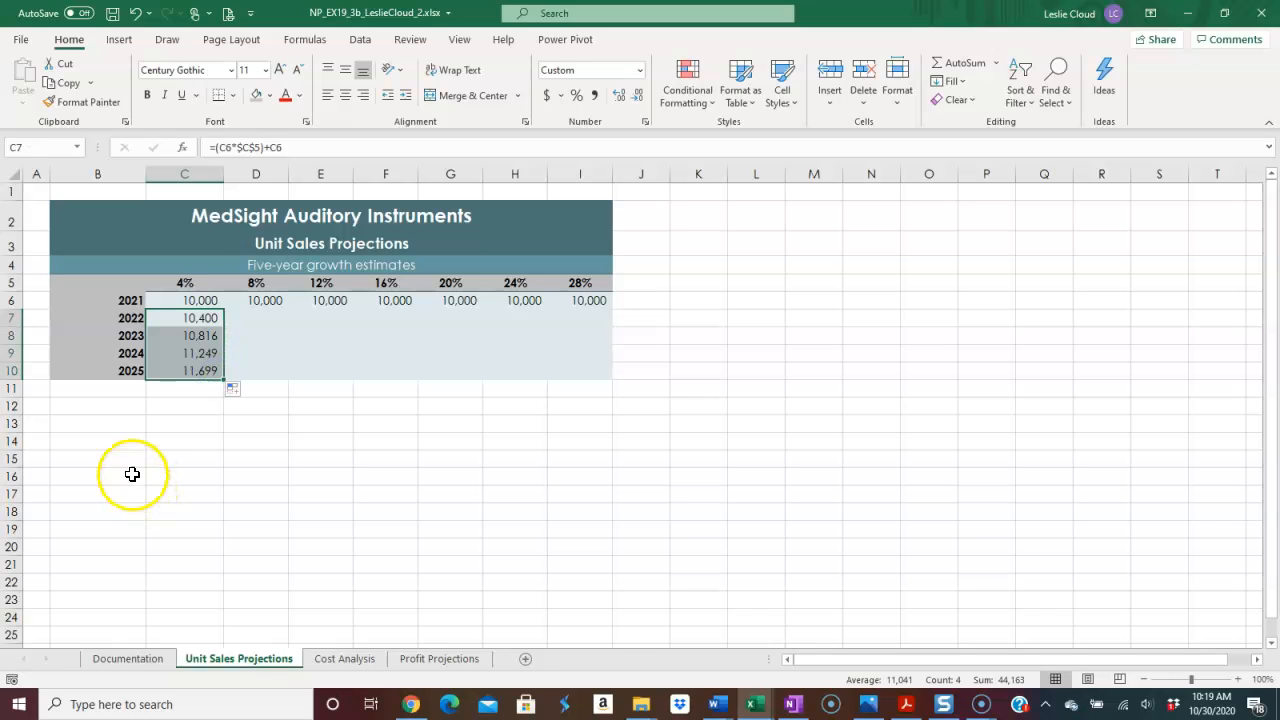
Open the formula in C8 to examine its relative and absolute cell references.
click(166, 332)
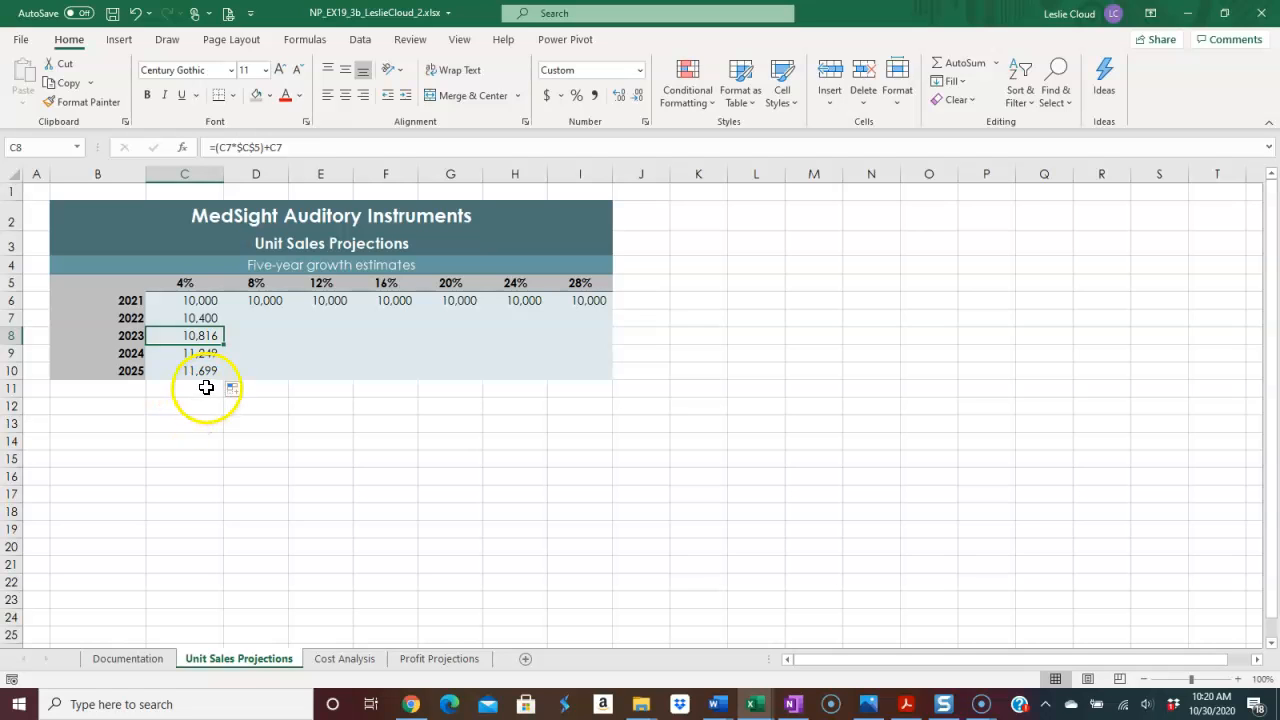
click(297, 147)
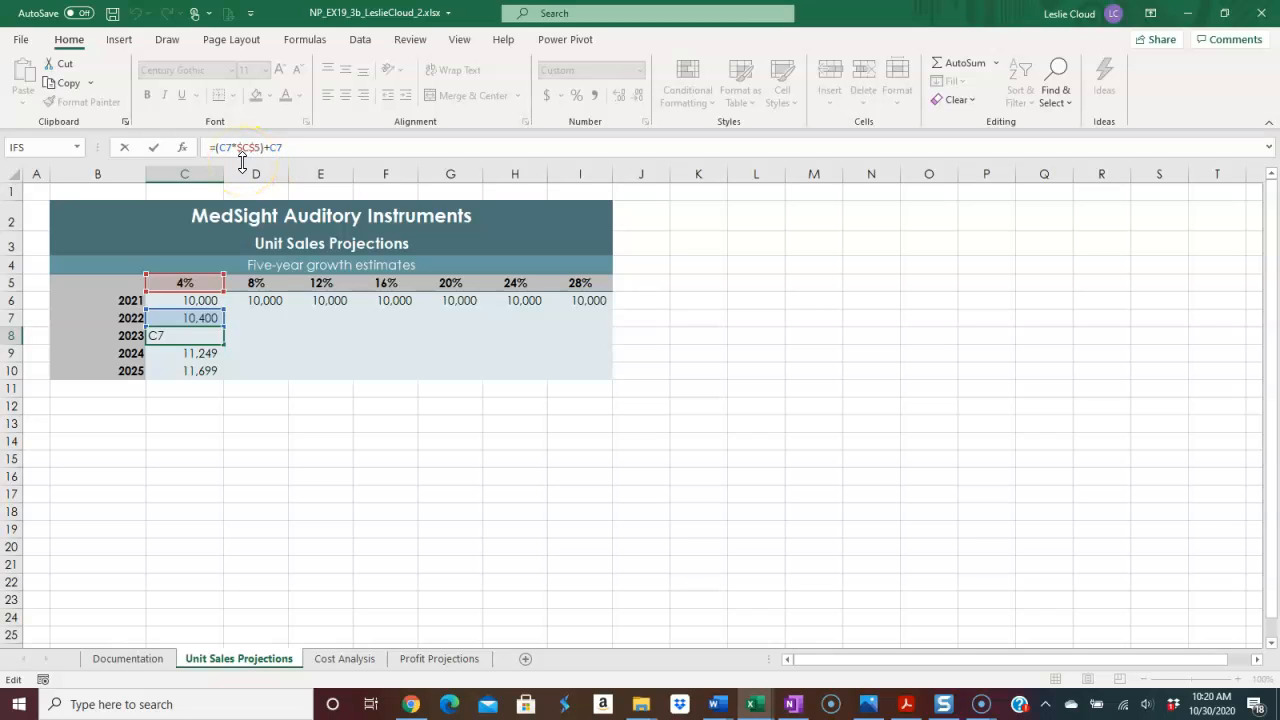
click(245, 147)
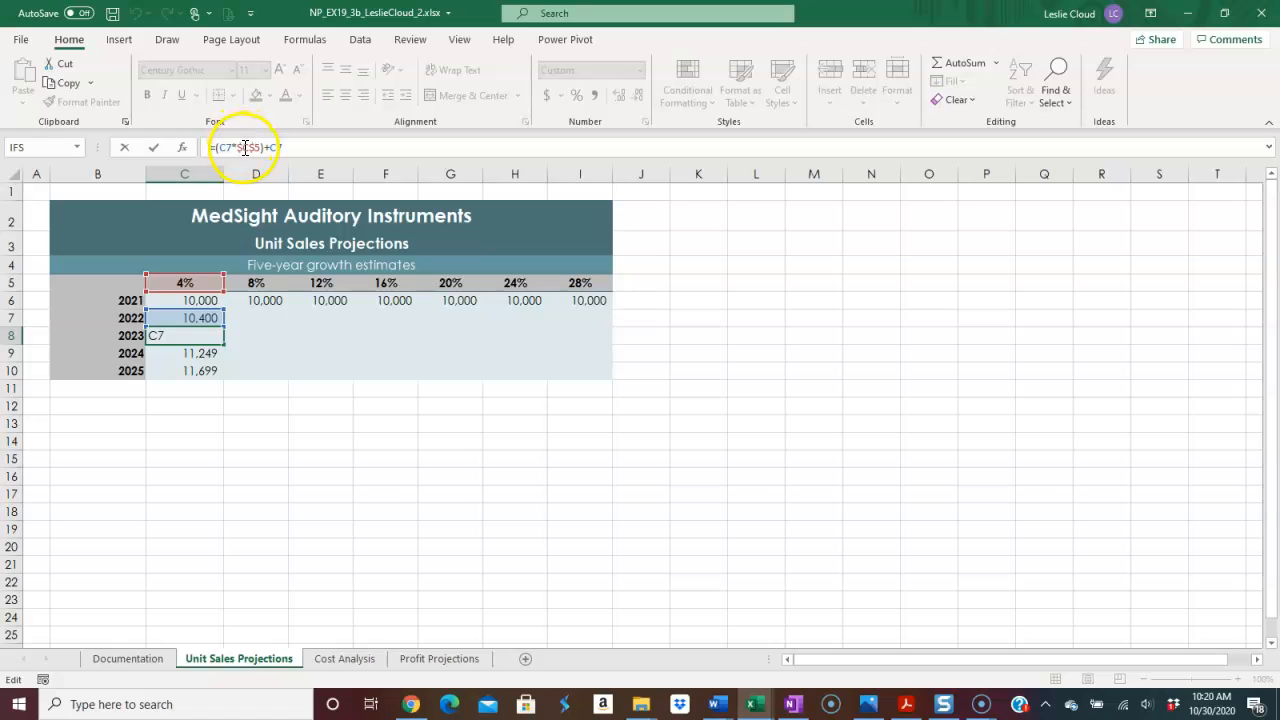